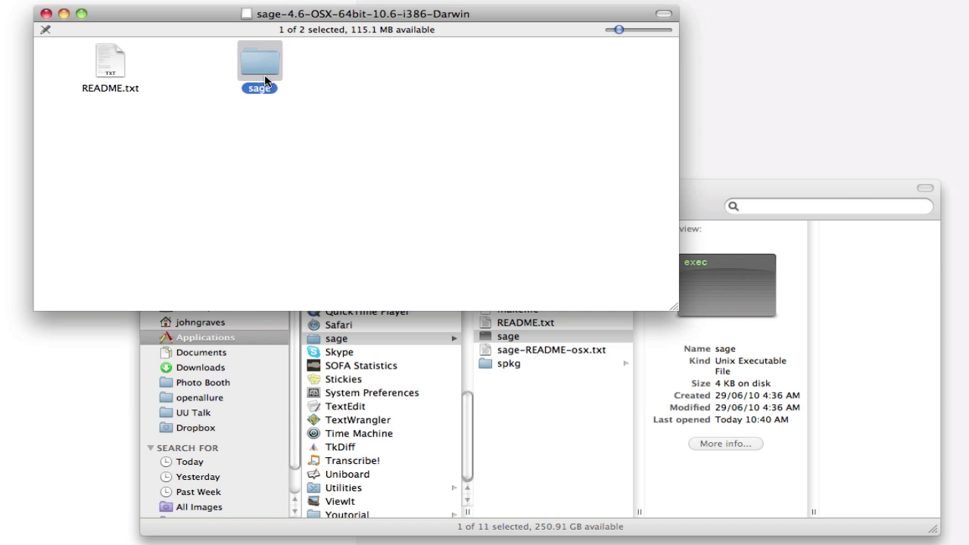
- Copy the sage folder into Applications and launch the sage executable from it
left_click_drag(260, 65, 199, 340)
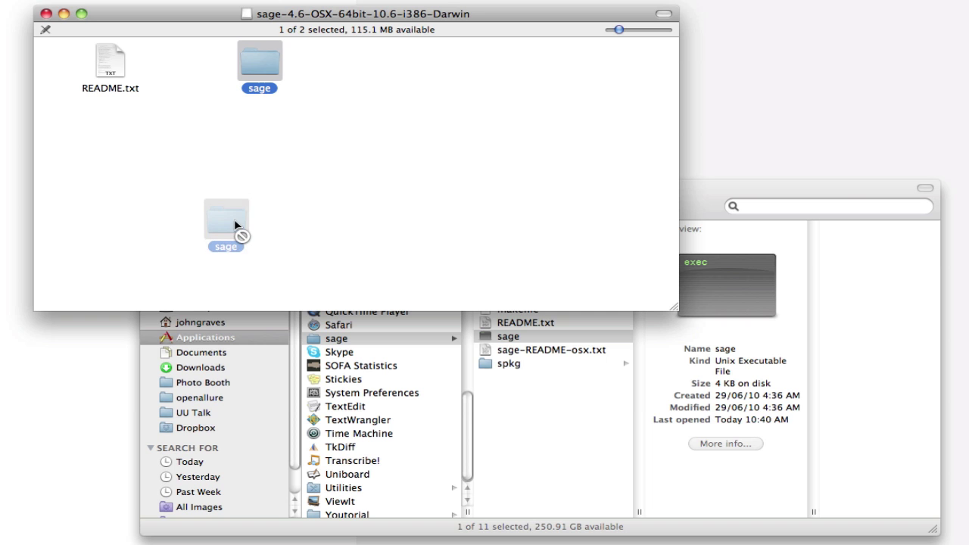
left_click(198, 337)
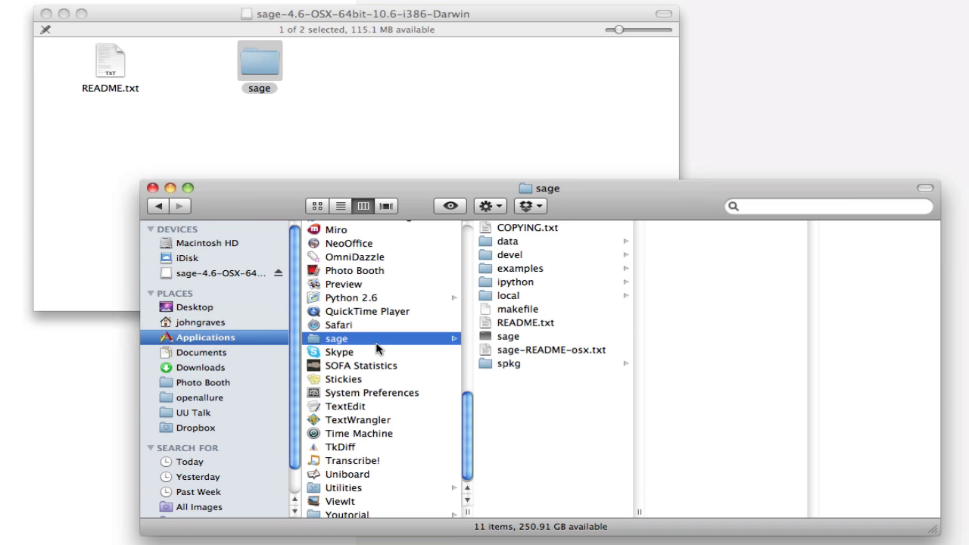
left_click(530, 337)
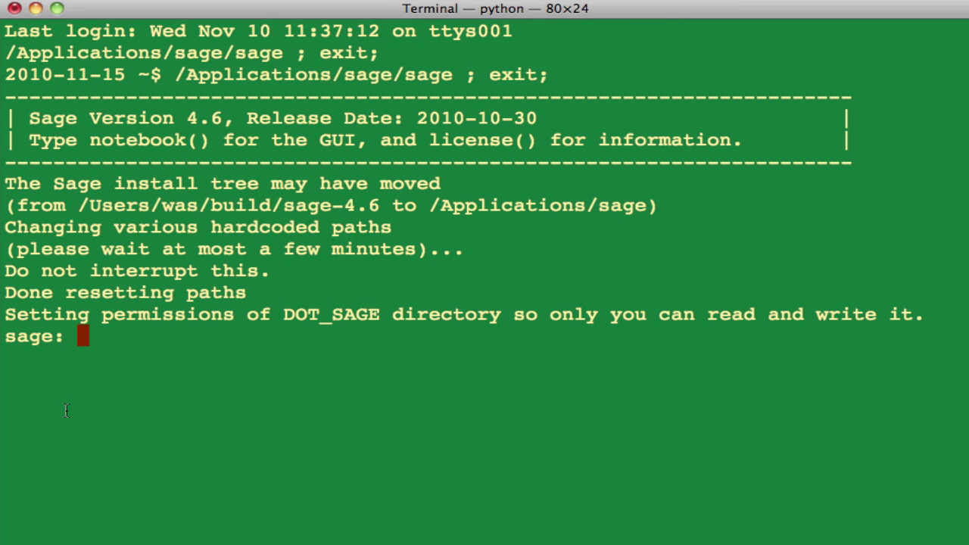
type("not")
type("ebook")
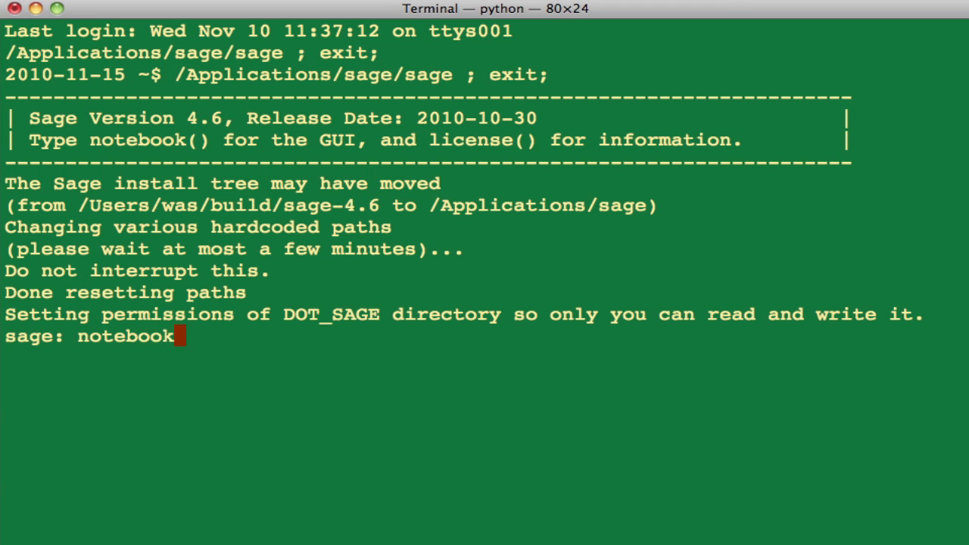
type("()")
- Run notebook() at the sage prompt and set the new admin password, entered twice
key("Return")
key("Return")
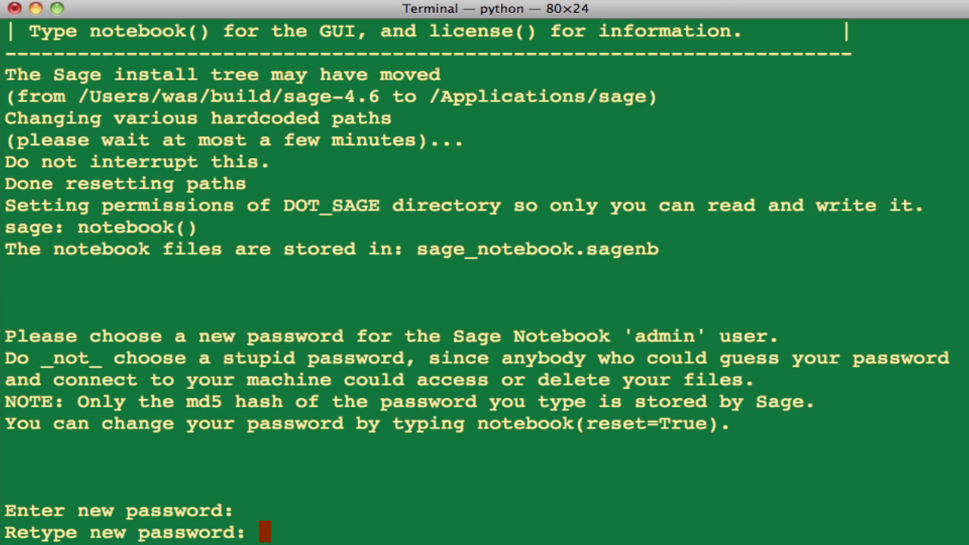
key("Return")
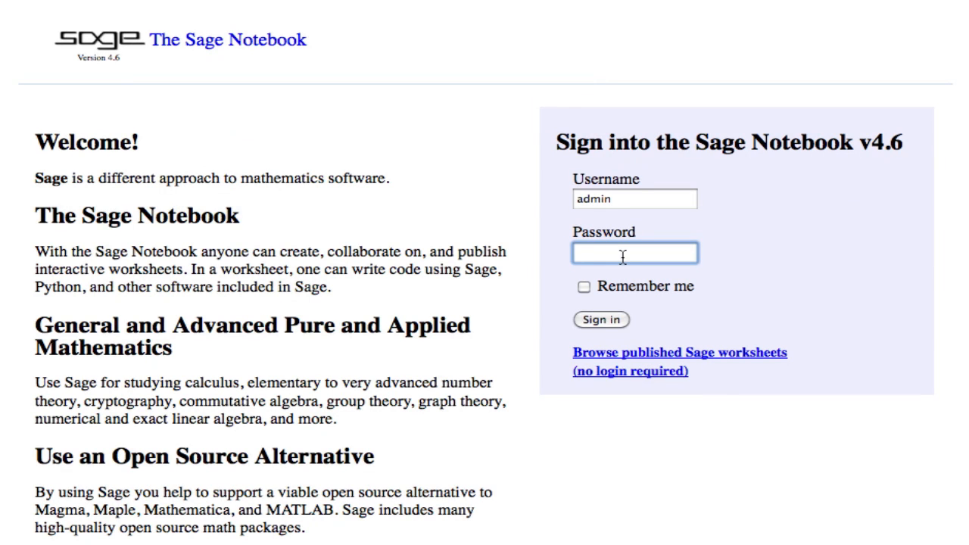
type("password")
- Sign in to the notebook as admin with Remember me ticked
left_click(584, 288)
left_click(601, 319)
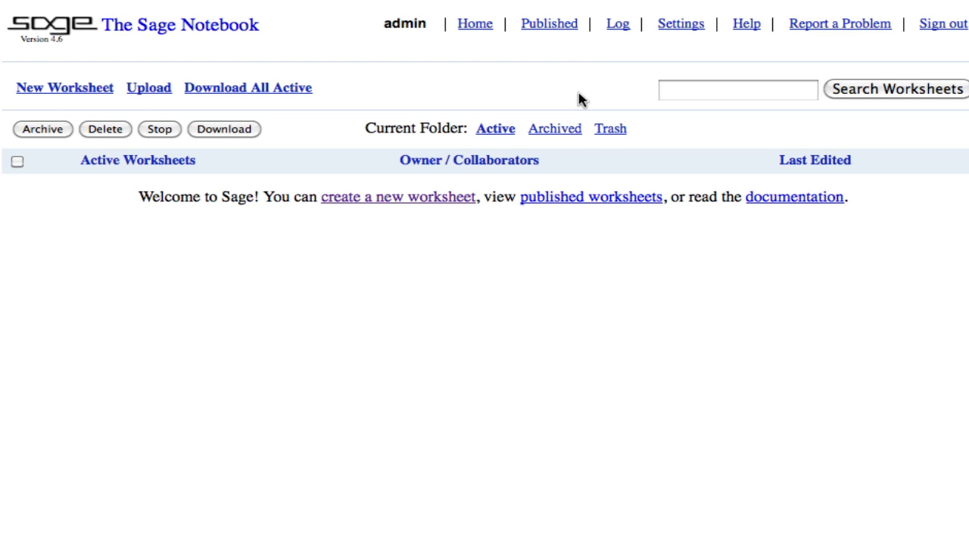
- Create a new worksheet and name it Test
left_click(76, 87)
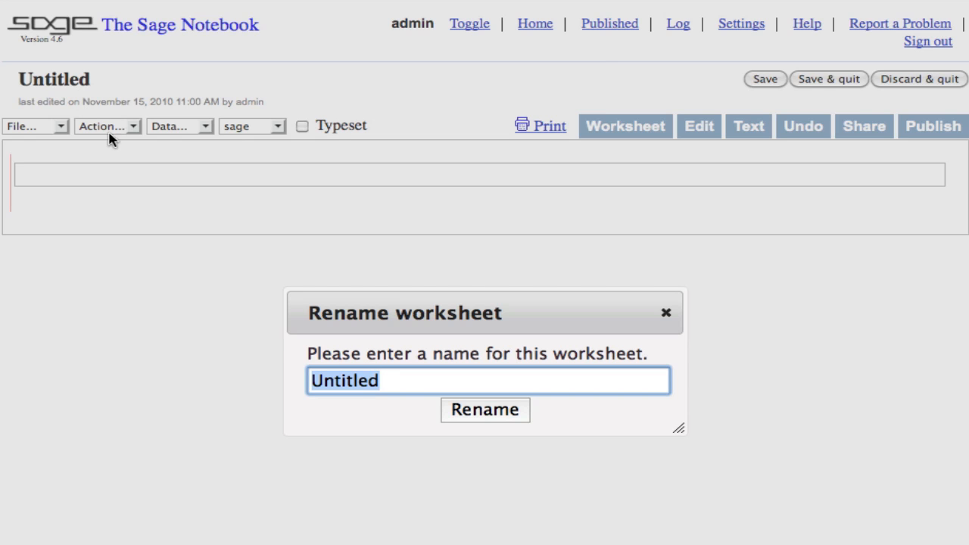
type("T")
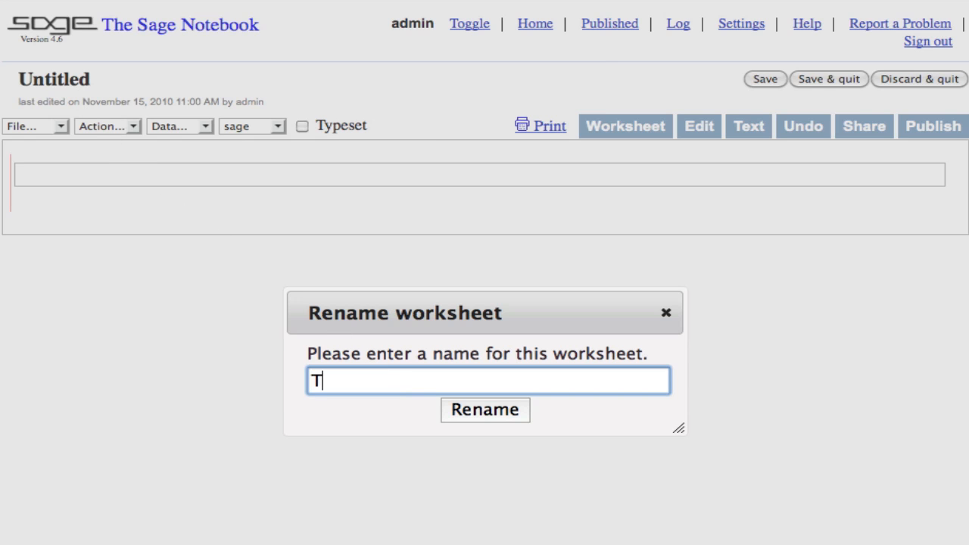
type("est")
key("Return")
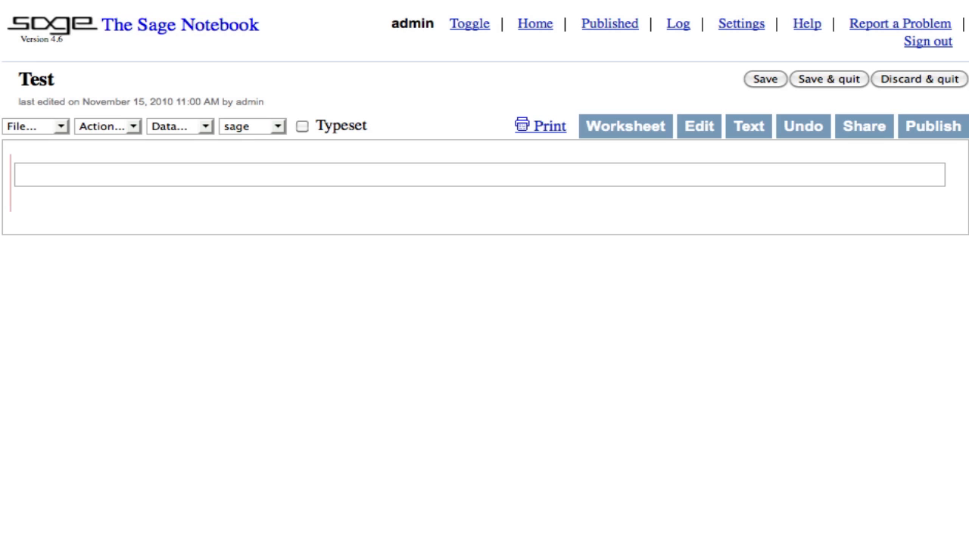
- Enter print("Hello World!") in the first cell and evaluate it to show Hello World!
left_click(161, 179)
type("print")
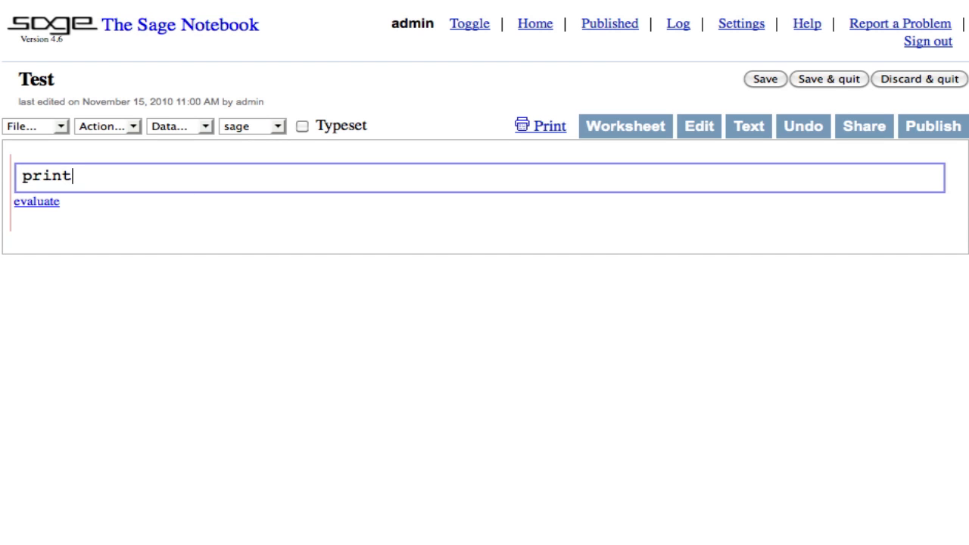
type("(\"H")
type("ello Wor")
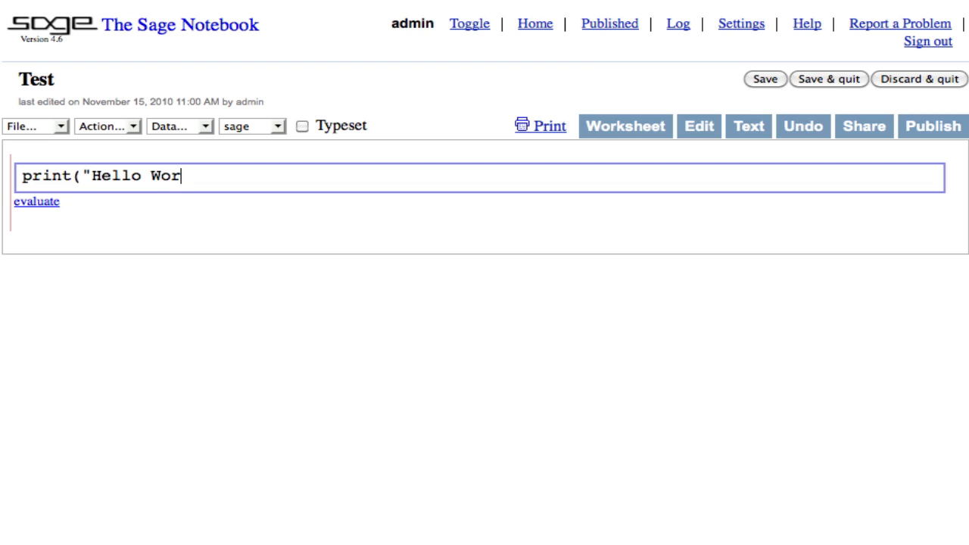
type("ld!\")")
left_click(49, 201)
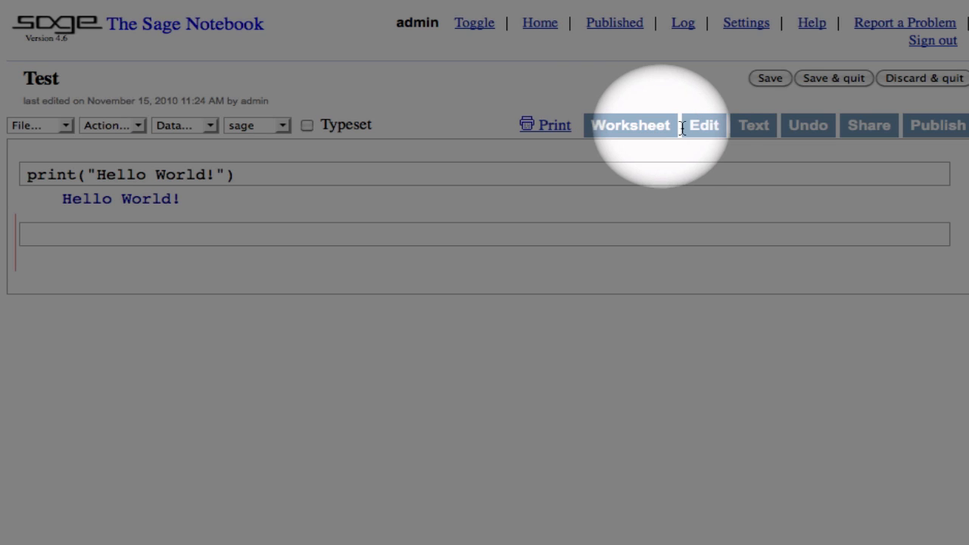
- Add the line 'Demonstrate print function:' above the first cell via the plain-text Edit view and save it
left_click(708, 127)
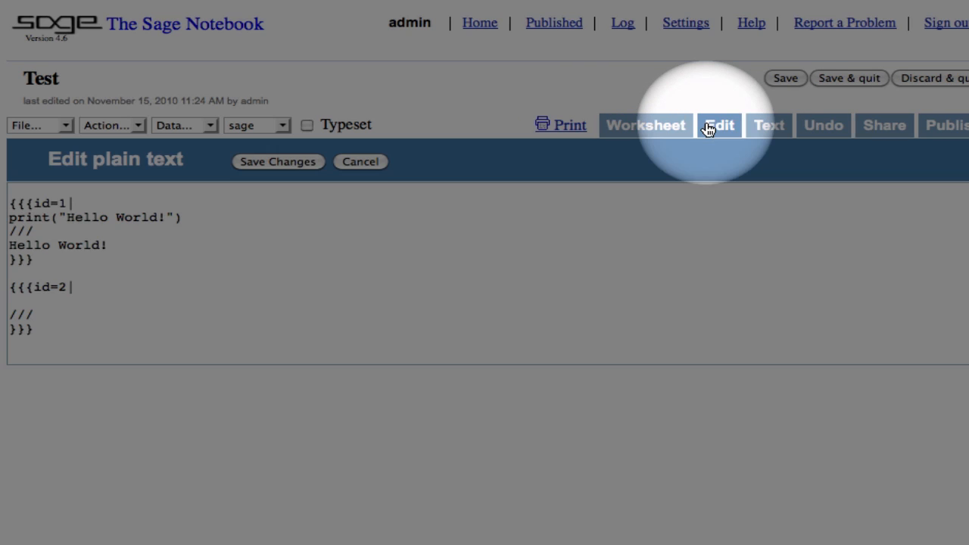
type("Demon")
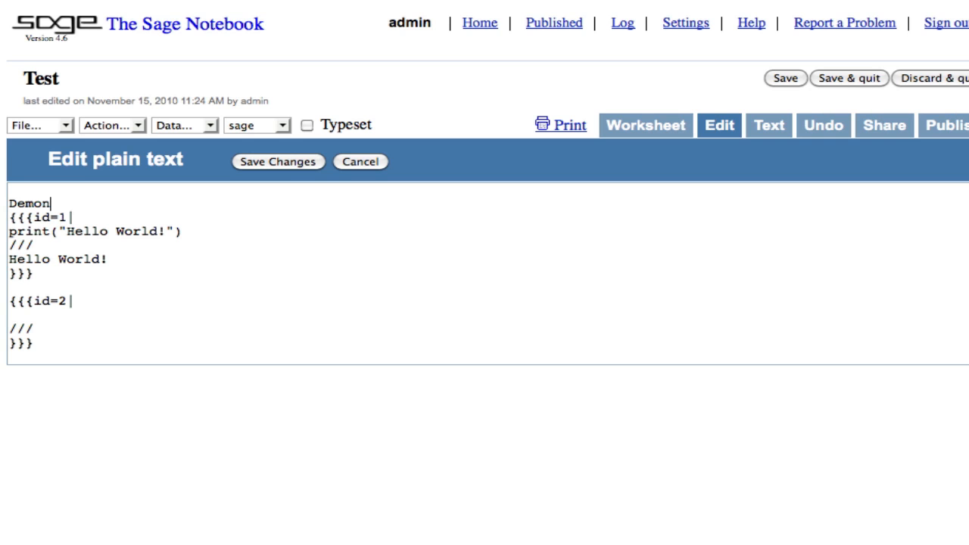
type("strate print ")
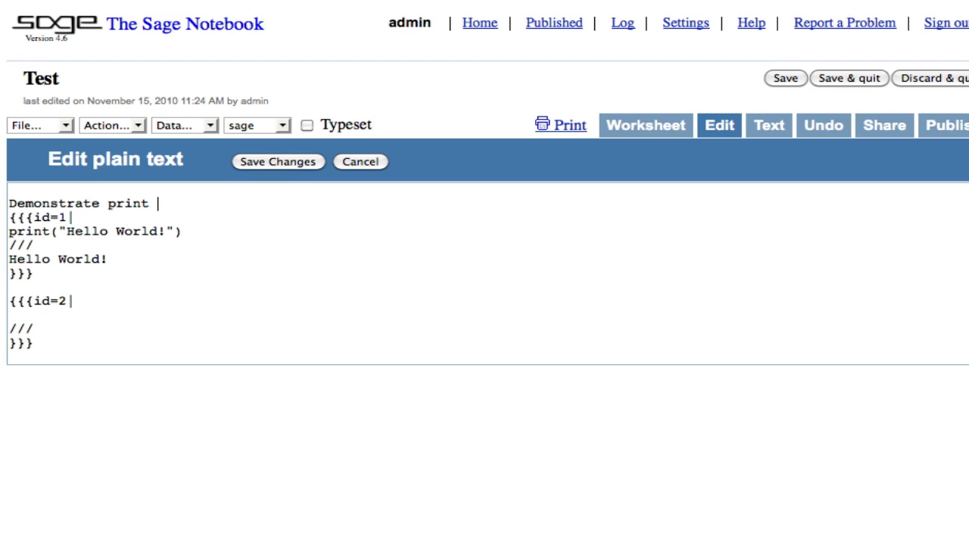
type("function:")
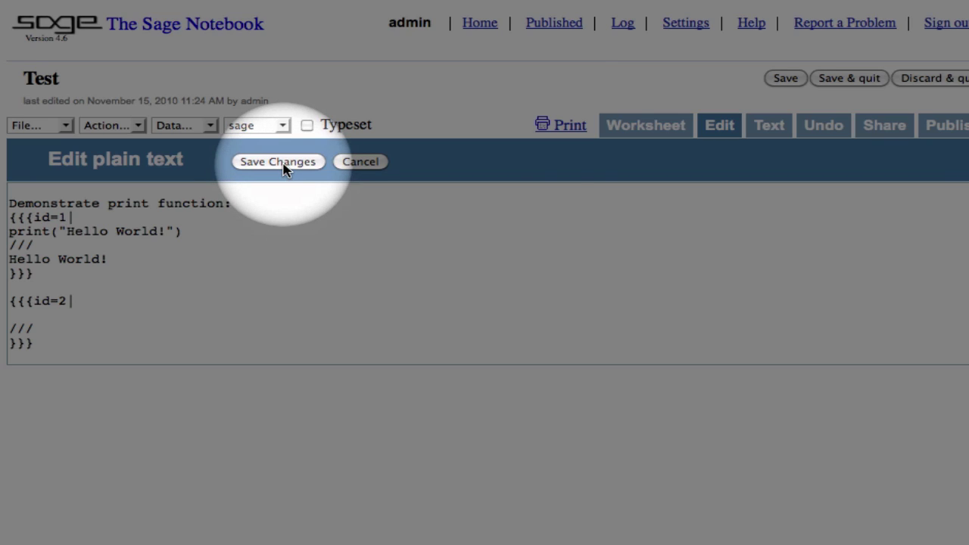
left_click(277, 161)
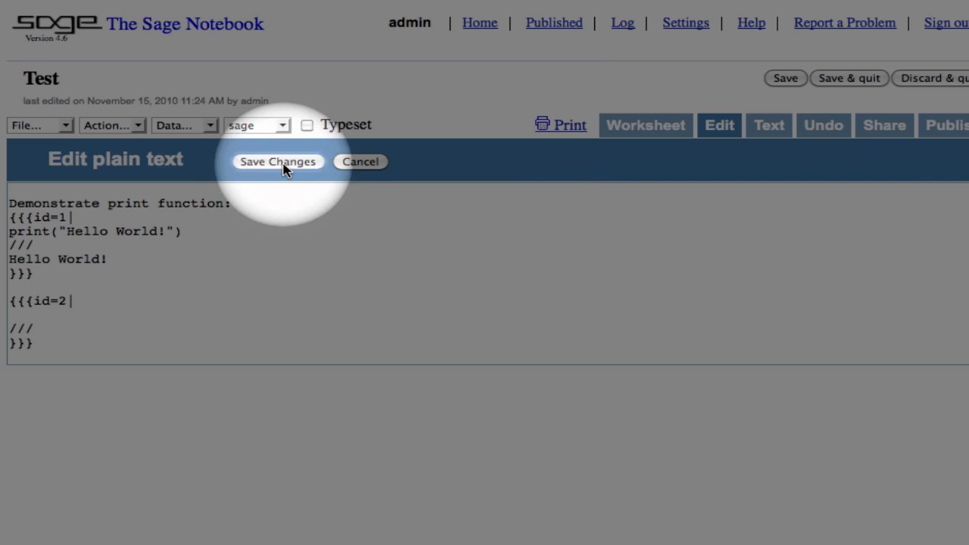